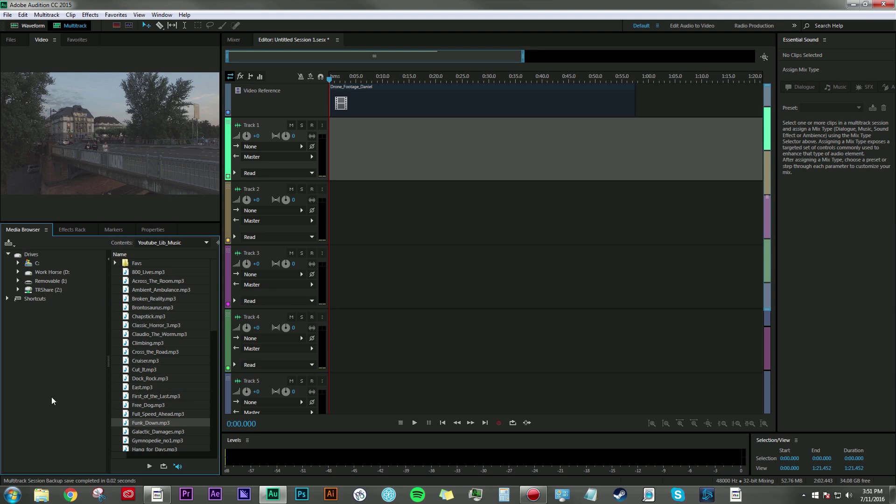
Scrub to find the drone video's end, then place Funk_Down.mp3 at Track 1's start
left_click(334, 82)
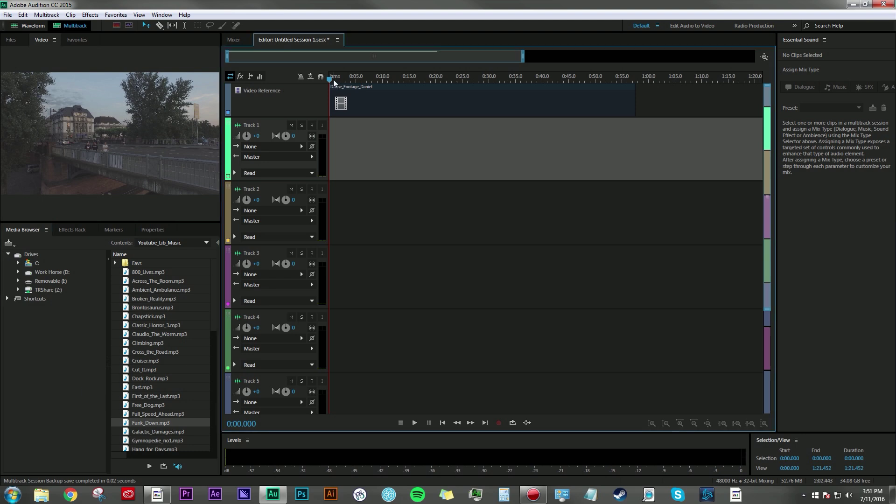
left_click_drag(333, 79, 634, 89)
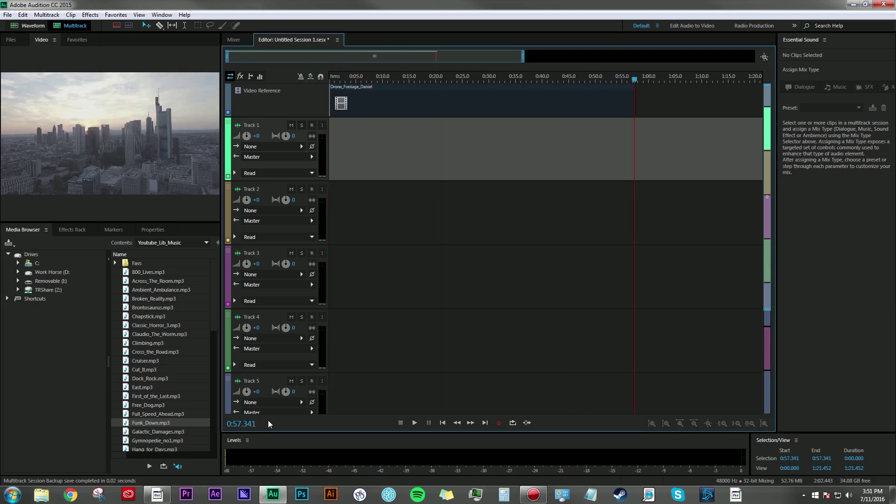
key("Home")
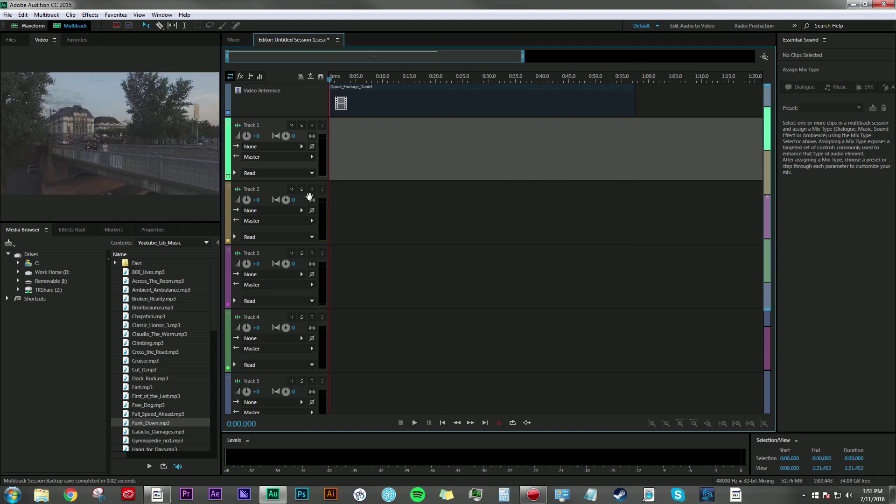
mouse_move(149, 422)
left_mouse_down()
mouse_move(329, 172)
mouse_move(318, 157)
left_mouse_up()
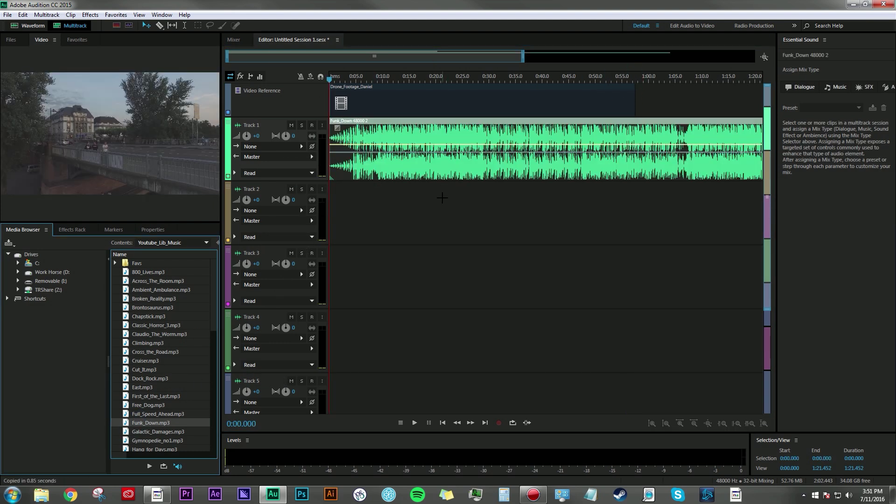
scroll(425, 226, "down", 1)
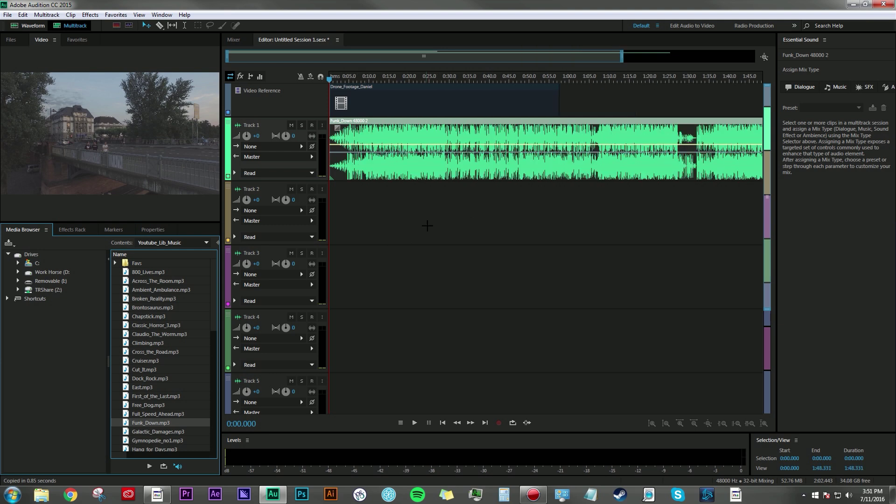
scroll(425, 225, "down", 1)
key("End")
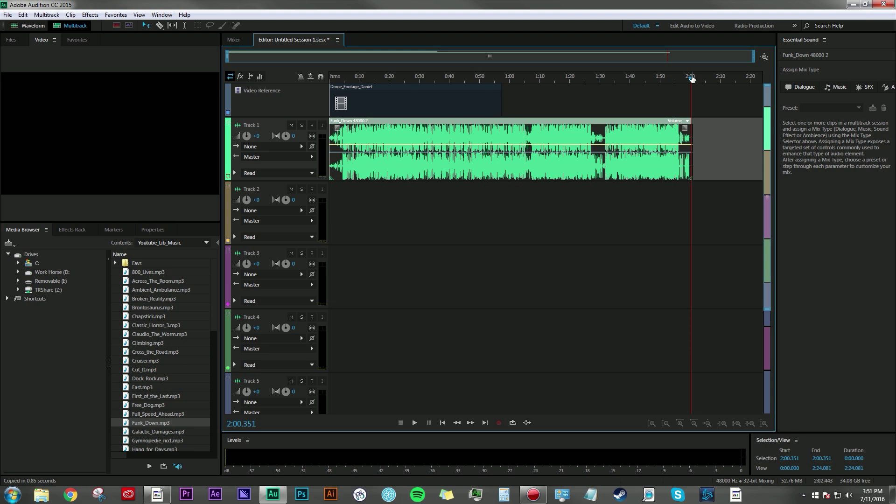
left_click(500, 76)
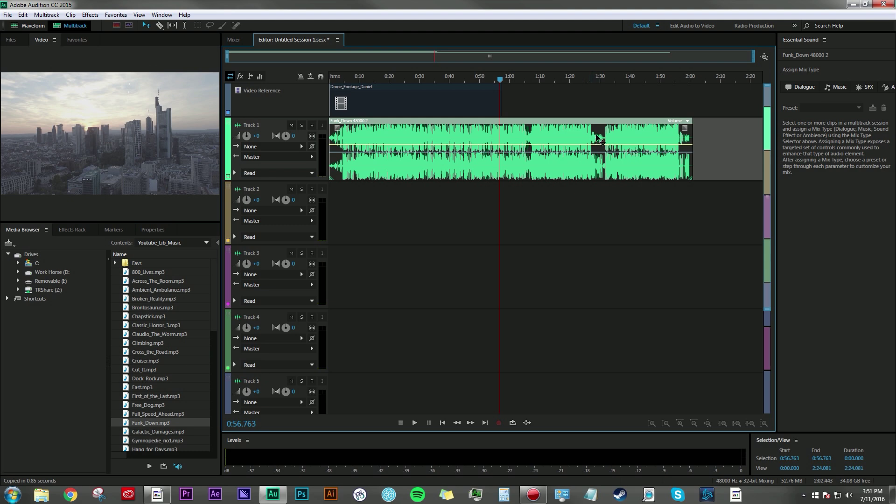
key("r")
left_click(606, 137)
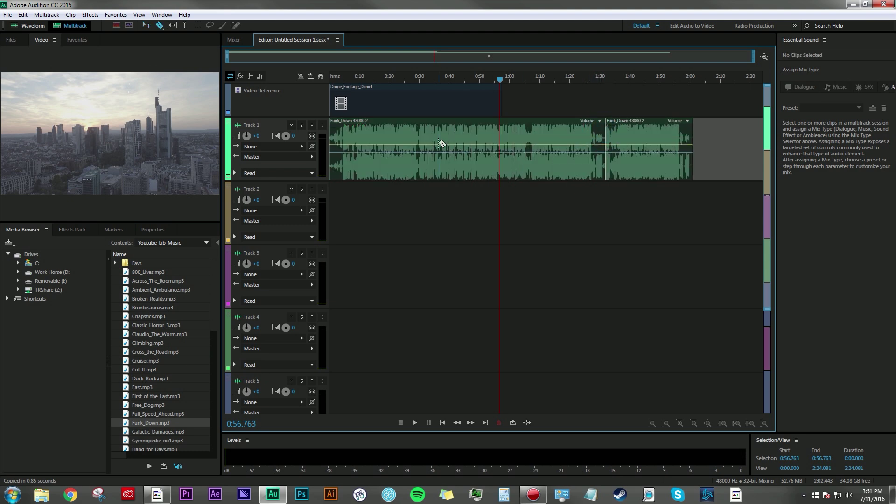
left_click(431, 140)
left_click(496, 138)
key("v")
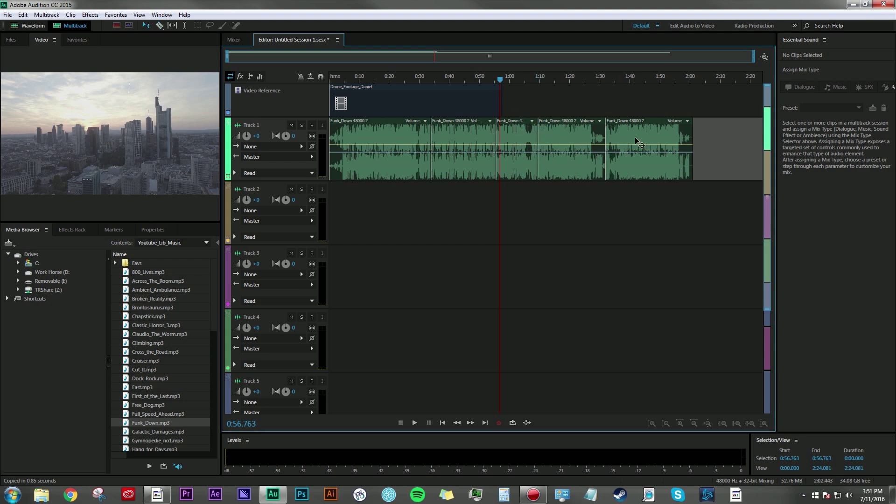
left_click_drag(640, 127, 466, 131)
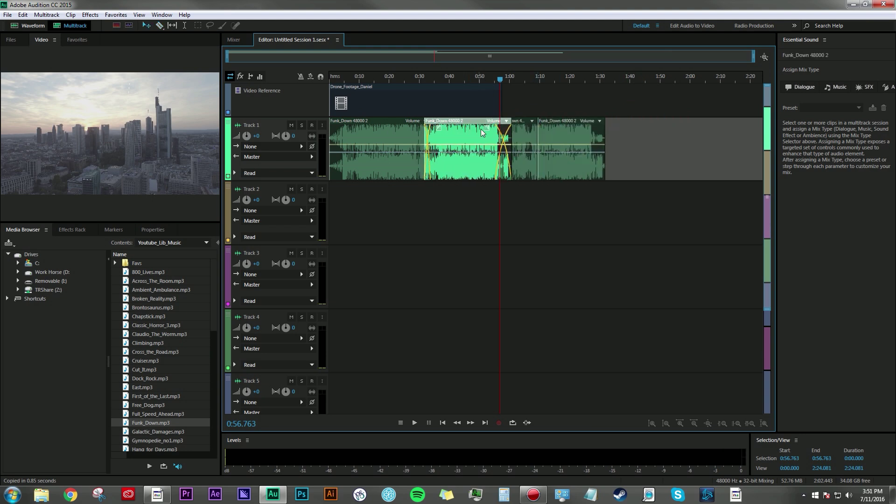
key("ctrl+z")
key("ctrl+z")
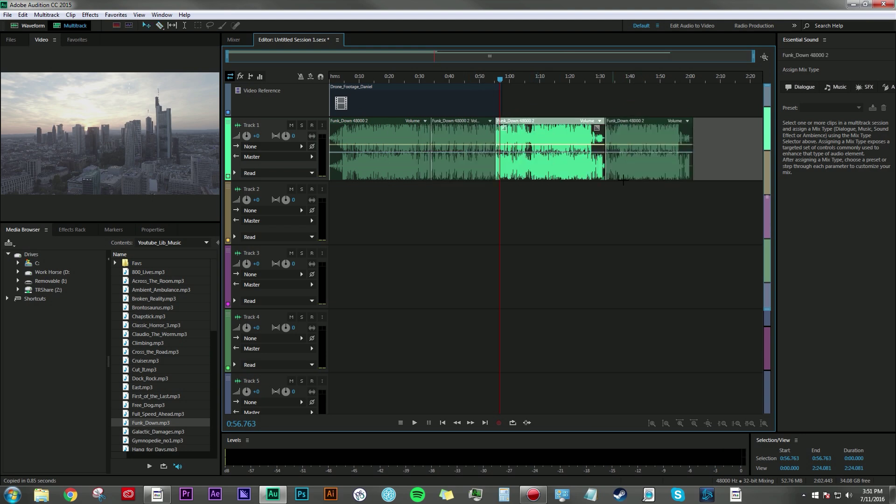
key("ctrl+z")
key("ctrl+z")
key("ctrl+z")
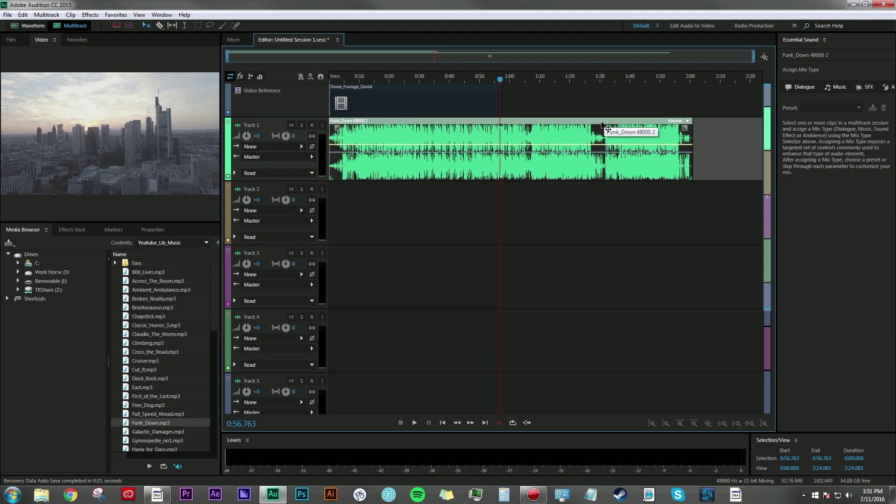
Enable Remix on Track 1's Funk_Down clip, giving it a target duration of about 2:01
right_click(539, 124)
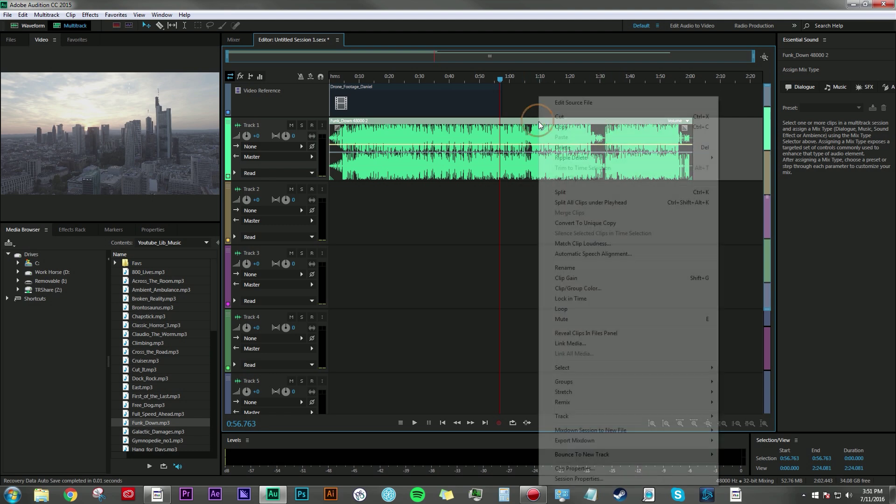
mouse_move(562, 402)
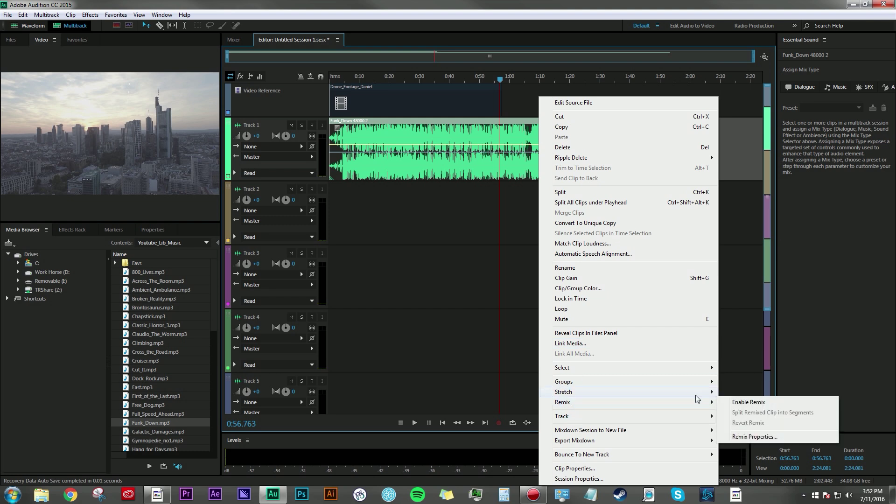
left_click(742, 404)
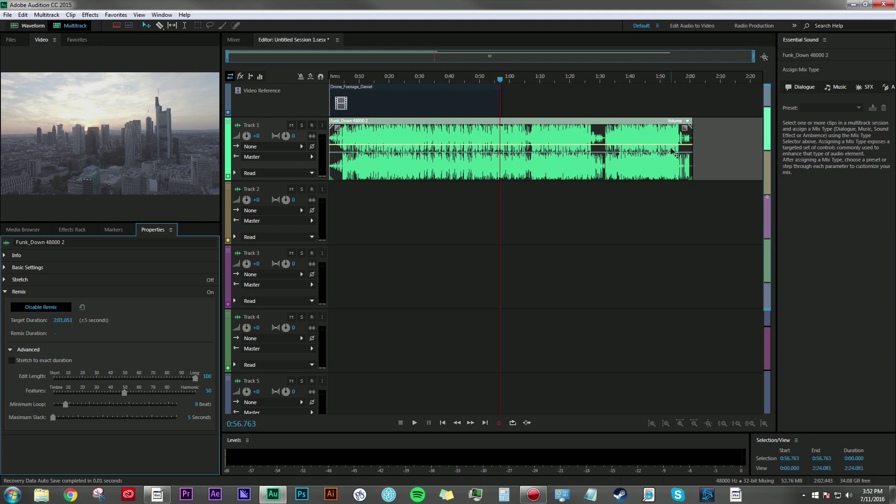
left_click(645, 124)
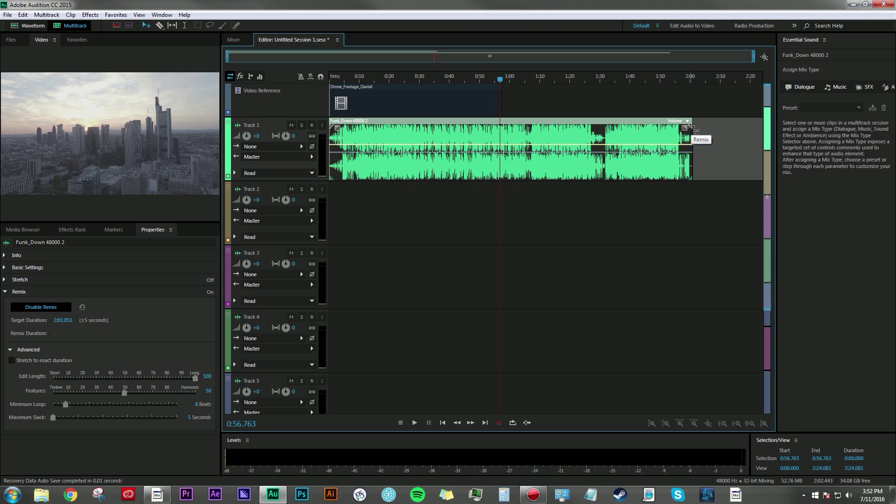
Trim the remixed clip's end to about 0:55 and put the playhead near 0:08.8
left_click_drag(691, 127, 492, 127)
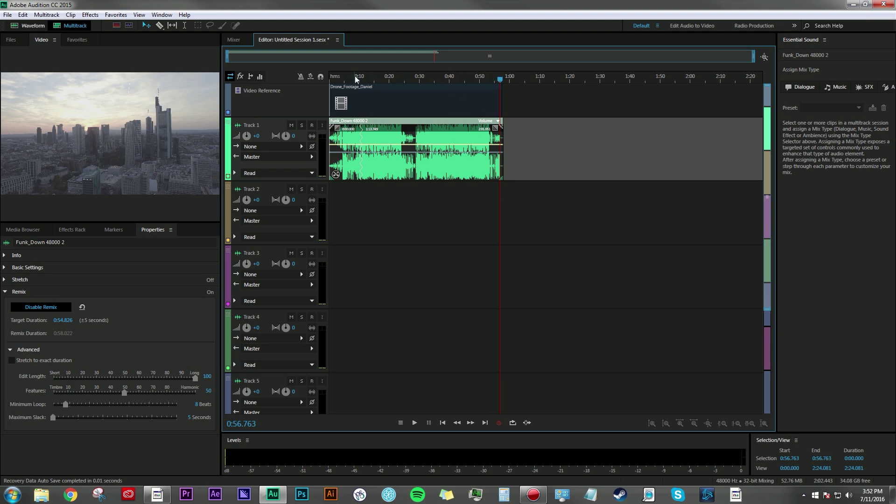
left_click(356, 76)
Zoom in around 0:08 to frame the clip start, then set playback near 0:07.6
key("equal")
key("equal")
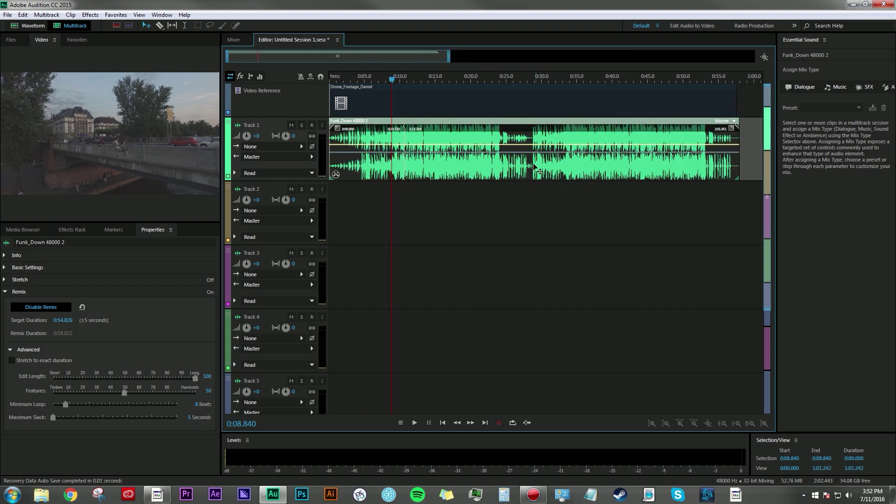
key("equal")
key("equal")
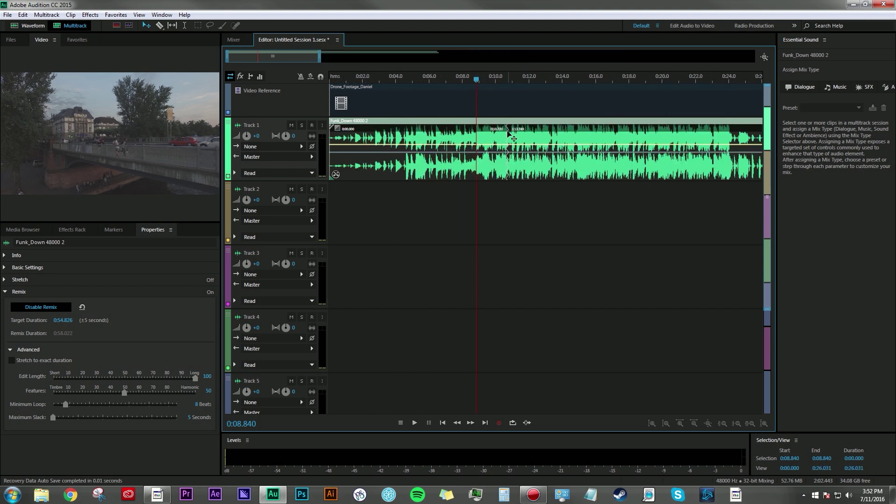
key("minus")
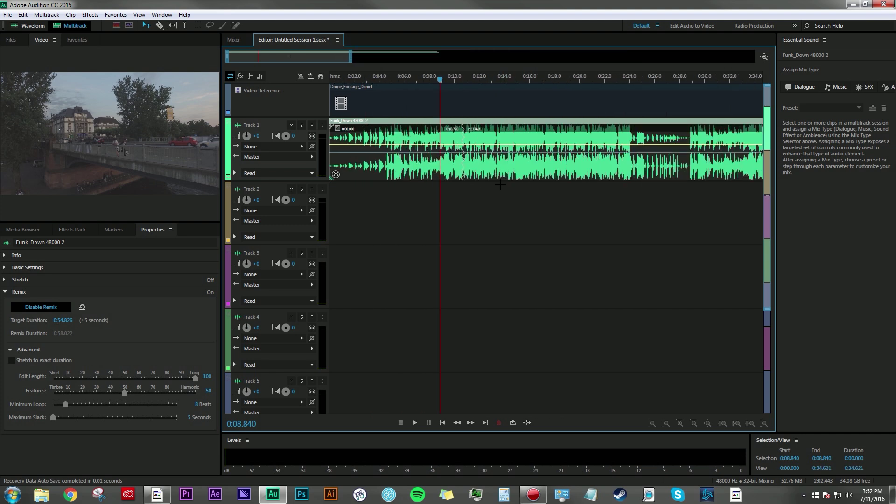
key("minus")
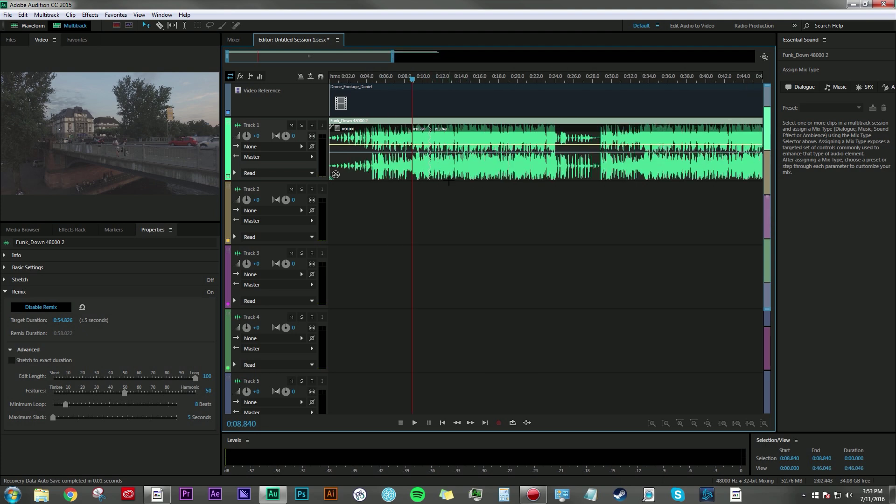
left_click(401, 84)
Play the remix from about 0:07.6 to 0:14.3, then zoom back out to the whole clip
key("space")
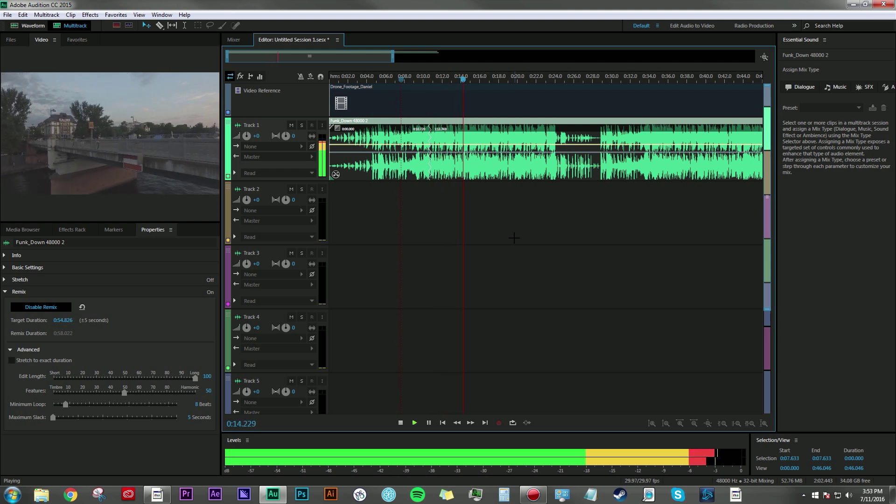
key("space")
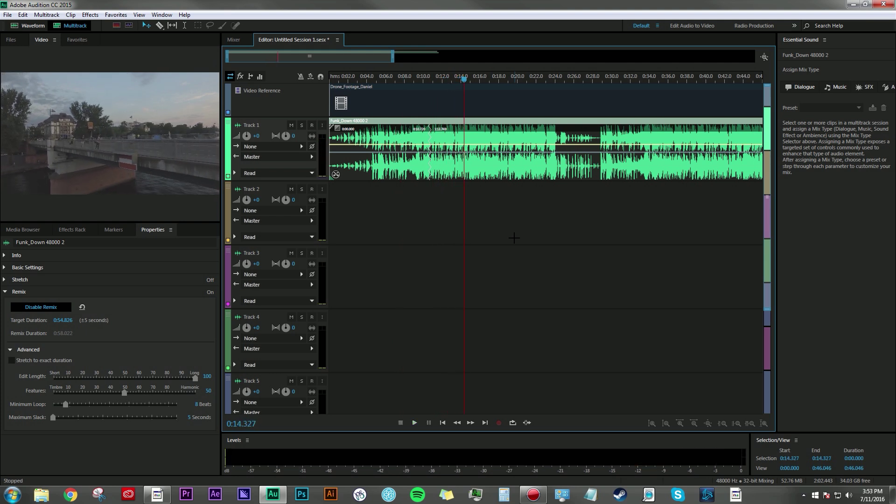
scroll(514, 238, "down", 1)
scroll(523, 230, "down", 1)
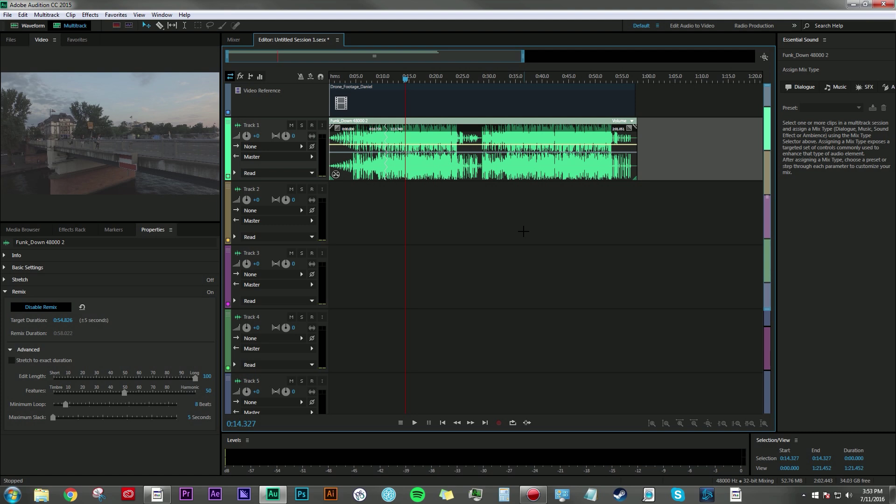